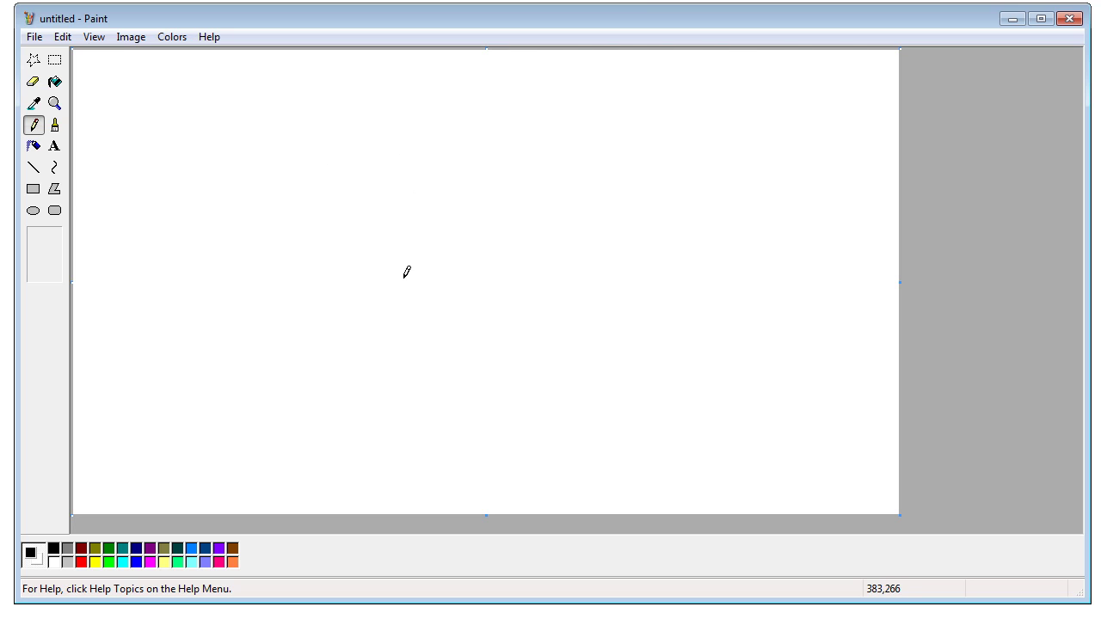
Step: Sketch a hand's four fingers, extended thumb and thumb-side wrist edge with black Pencil strokes
mouse_move(353, 372)
mouse_down()
mouse_move(369, 280)
mouse_move(393, 302)
mouse_move(351, 310)
mouse_move(379, 195)
mouse_move(384, 292)
mouse_move(421, 209)
mouse_move(426, 303)
mouse_move(400, 316)
mouse_move(407, 334)
mouse_move(461, 229)
mouse_move(453, 321)
mouse_move(468, 320)
mouse_move(486, 277)
mouse_move(479, 338)
mouse_up()
mouse_move(348, 350)
mouse_down()
mouse_move(334, 377)
mouse_move(306, 365)
mouse_move(327, 420)
mouse_move(367, 439)
mouse_up()
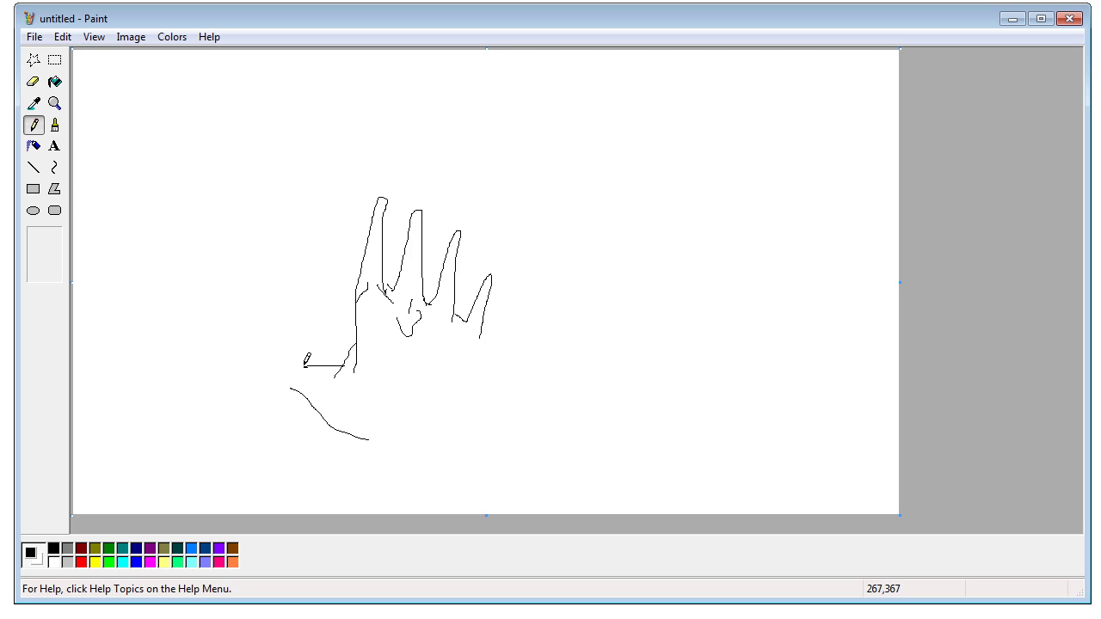
mouse_move(304, 367)
mouse_down()
mouse_move(257, 333)
mouse_move(243, 340)
mouse_move(312, 393)
mouse_up()
drag(365, 440, 386, 510)
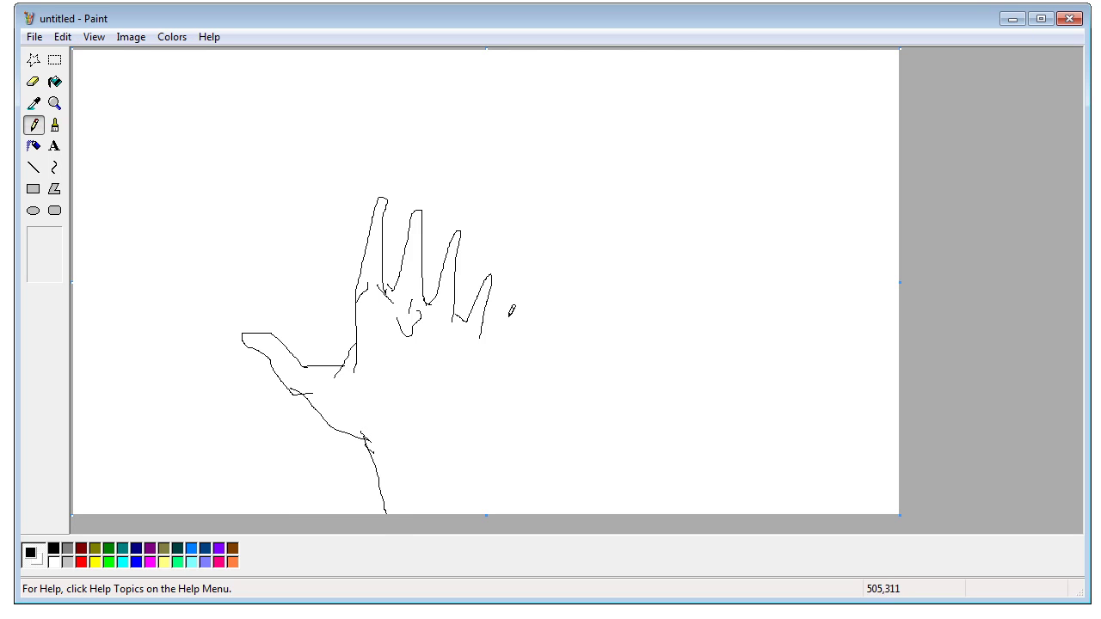
Step: Draw the little-finger side of the palm and forearm, and add knuckle marks below the fingers
mouse_move(482, 333)
mouse_down()
mouse_move(483, 439)
mouse_move(514, 521)
mouse_up()
drag(432, 319, 448, 330)
mouse_move(360, 302)
mouse_down()
mouse_move(376, 318)
mouse_move(384, 400)
mouse_up()
mouse_move(465, 316)
mouse_down()
mouse_move(468, 337)
mouse_move(481, 331)
mouse_up()
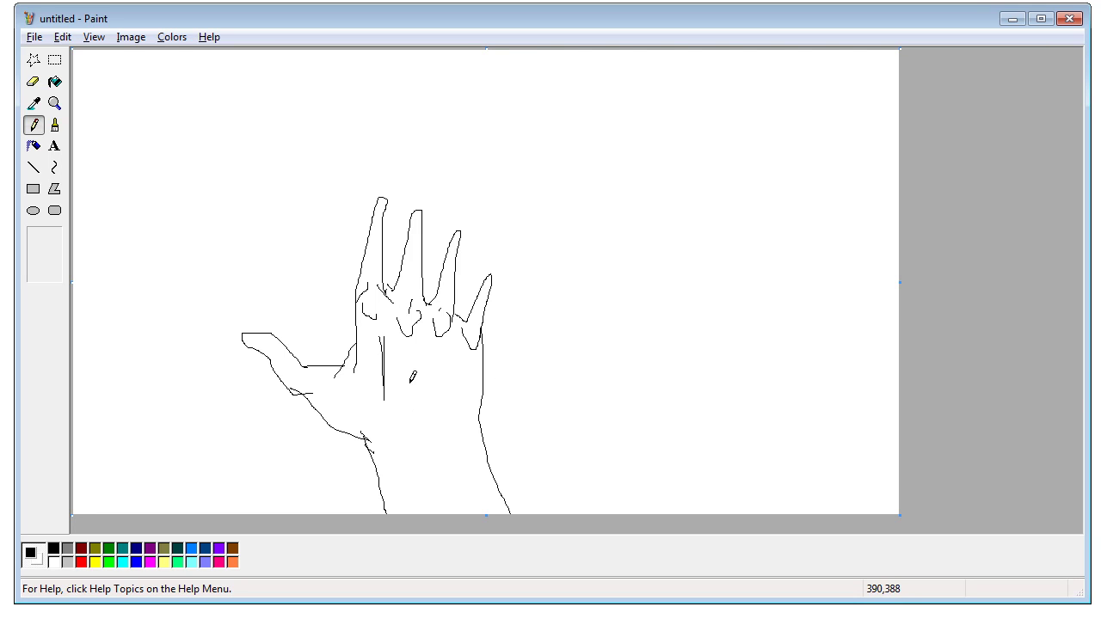
Step: Cover the stray vertical line on the back of the hand with white Pencil strokes and close the outline gaps between the fingers in black
key(alt)
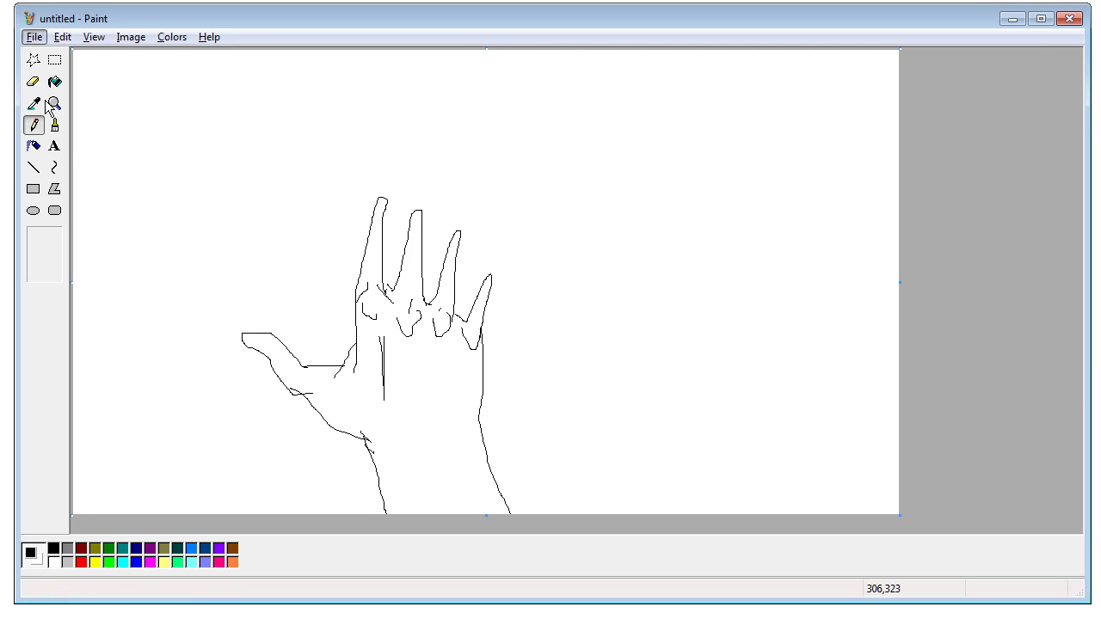
click(57, 562)
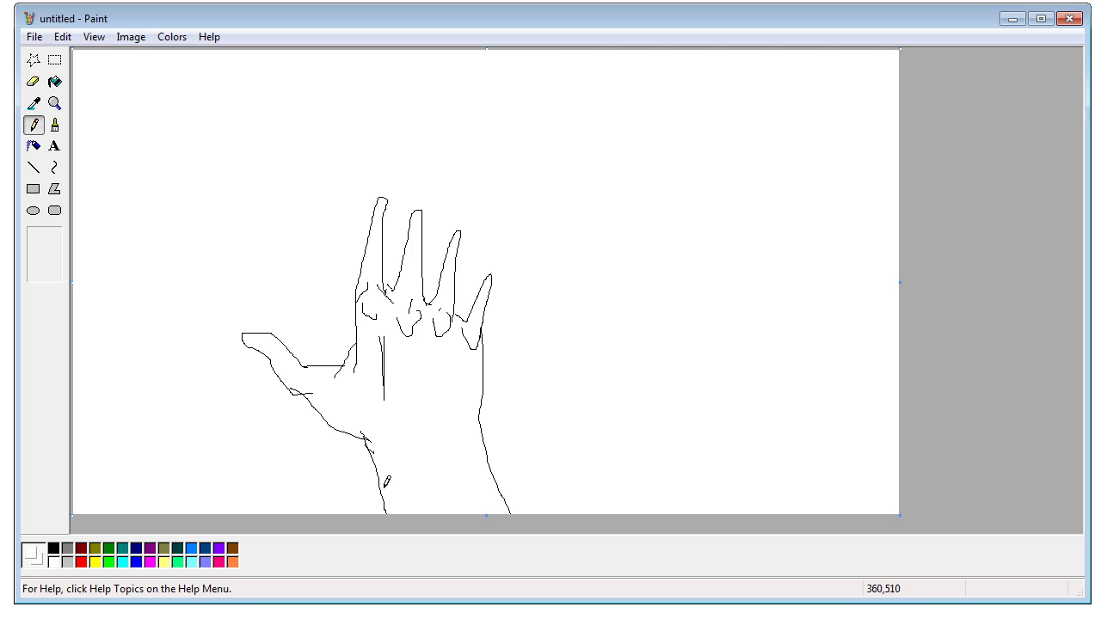
click(54, 125)
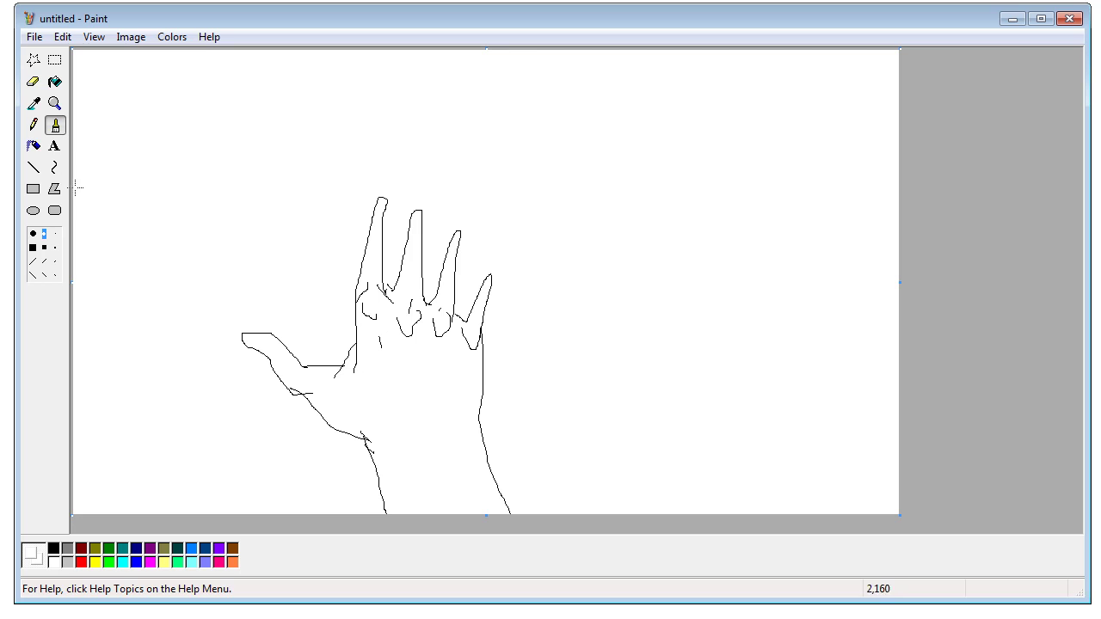
click(34, 125)
click(53, 550)
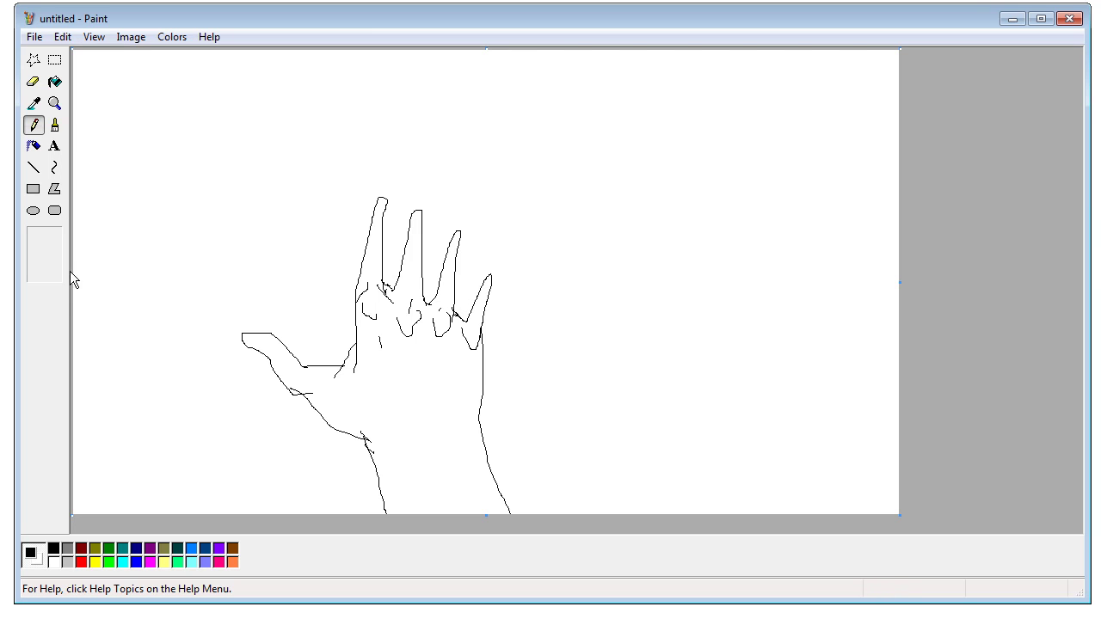
Step: Try to fill the hand with yellow, undoing each fill
click(54, 82)
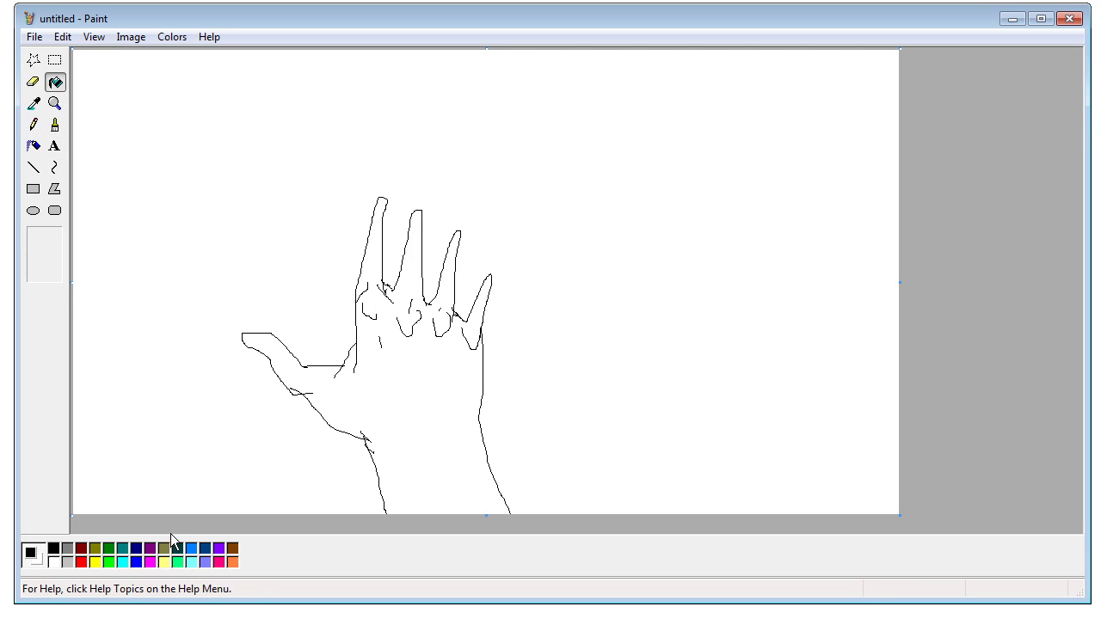
click(237, 562)
click(450, 421)
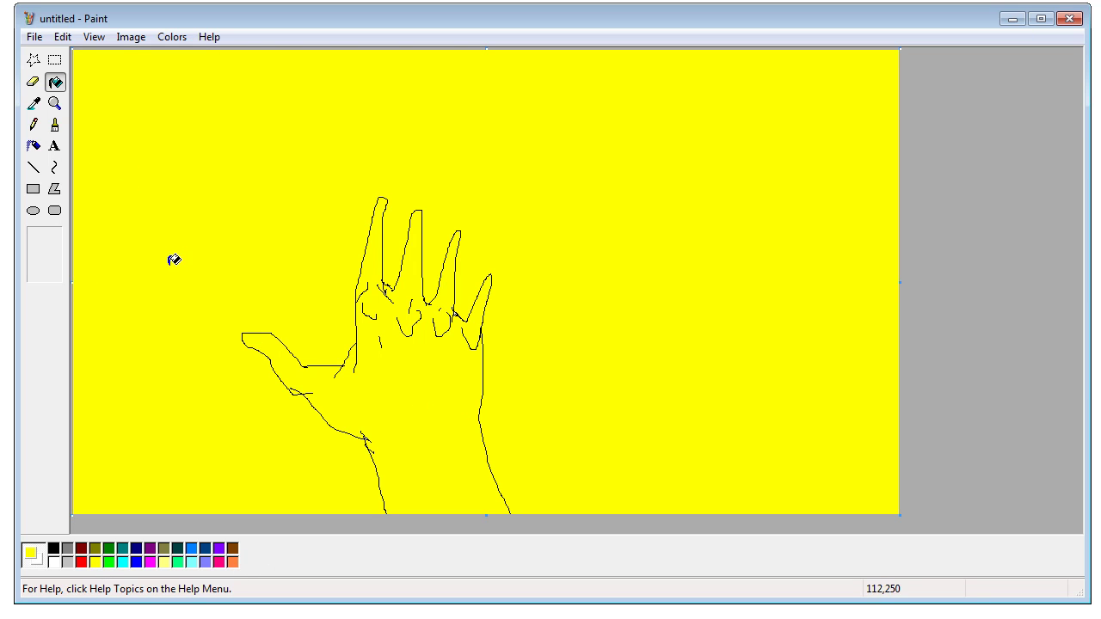
key(ctrl+z)
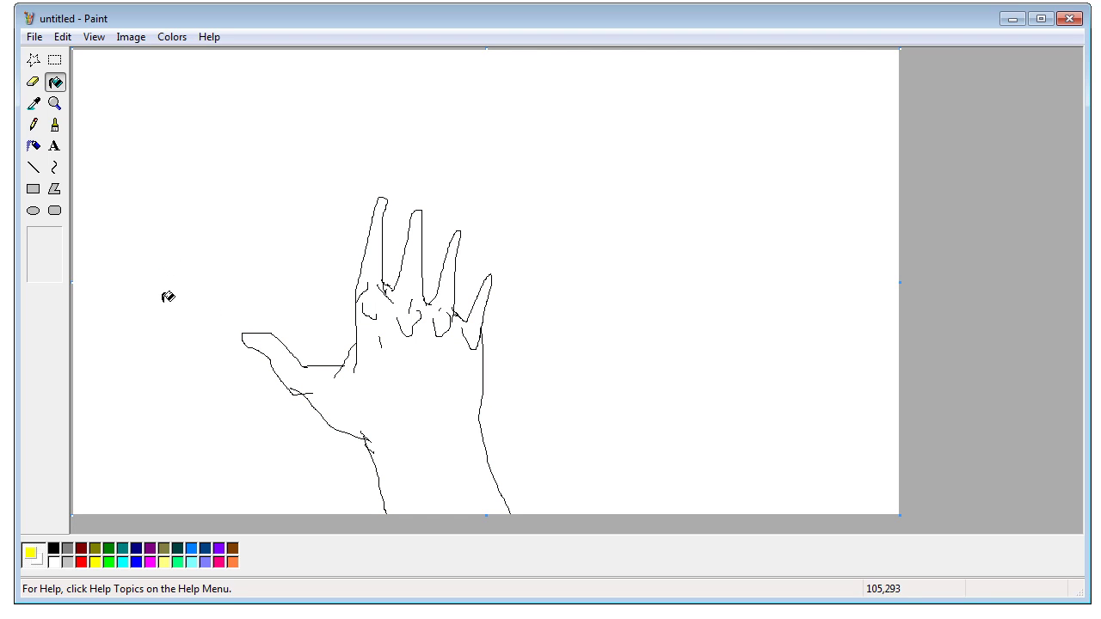
click(314, 350)
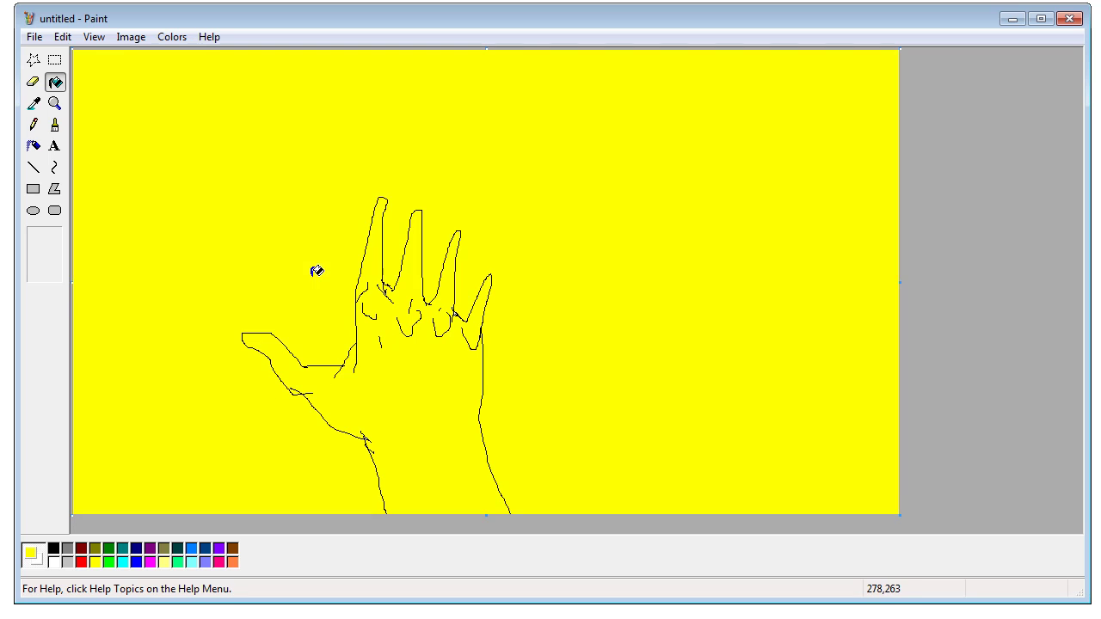
key(ctrl+z)
Step: Close the open end of the forearm with a black Pencil line along the canvas's lower edge
click(34, 124)
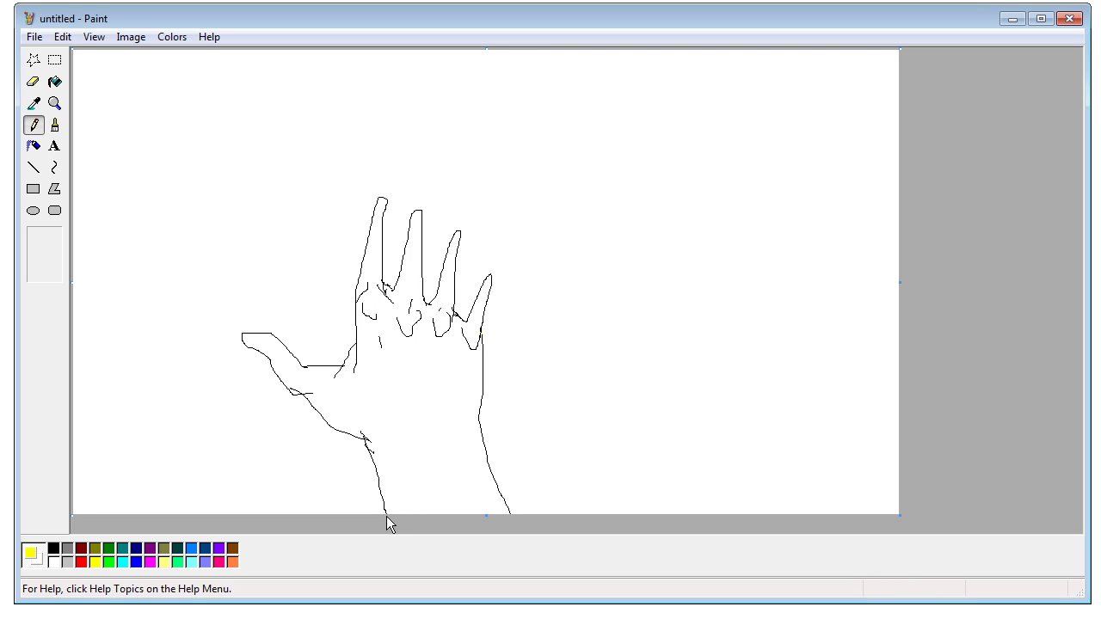
drag(386, 514, 430, 513)
key(ctrl+z)
click(52, 551)
drag(385, 512, 391, 513)
drag(514, 513, 384, 507)
Step: Fill the closed hand outline with yellow
click(54, 81)
click(96, 560)
click(433, 383)
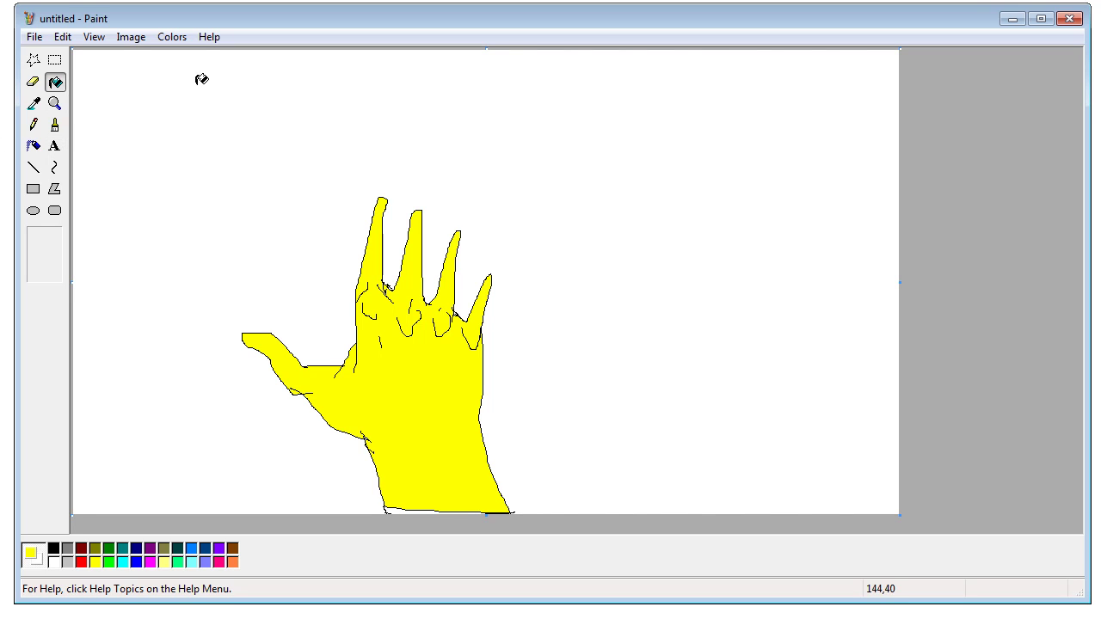
Step: Draw a black forehead curve for a face in profile beside the hand, with an eye and the start of the nose
click(33, 127)
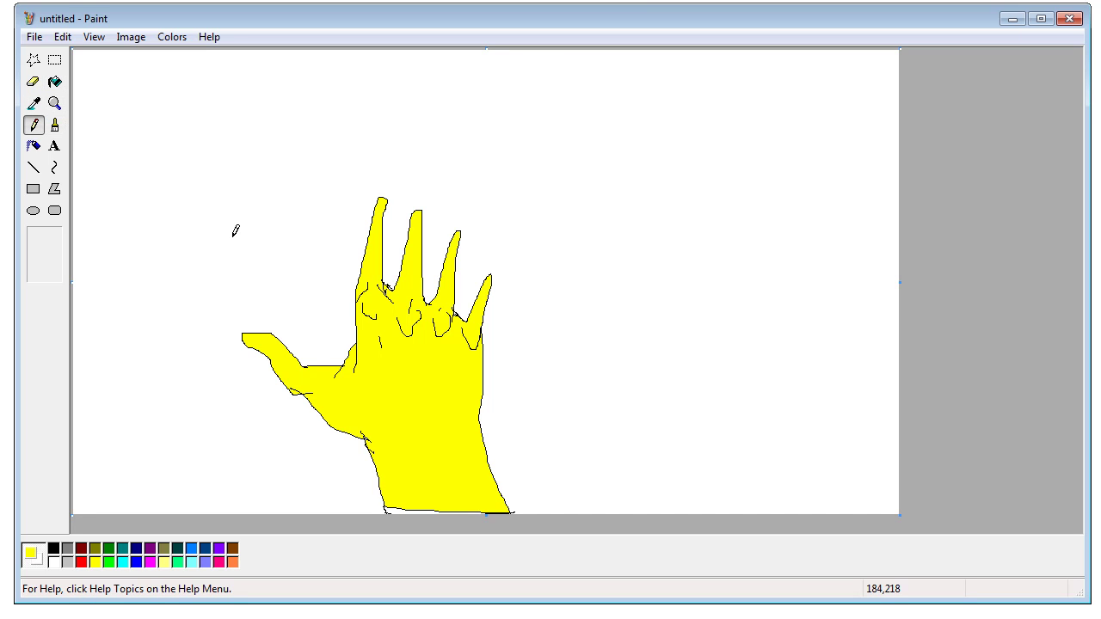
click(54, 548)
drag(611, 359, 695, 203)
key(ctrl+z)
mouse_move(495, 107)
mouse_down()
mouse_move(532, 127)
mouse_move(568, 177)
mouse_move(564, 252)
mouse_move(547, 273)
mouse_move(560, 297)
mouse_move(560, 273)
mouse_up()
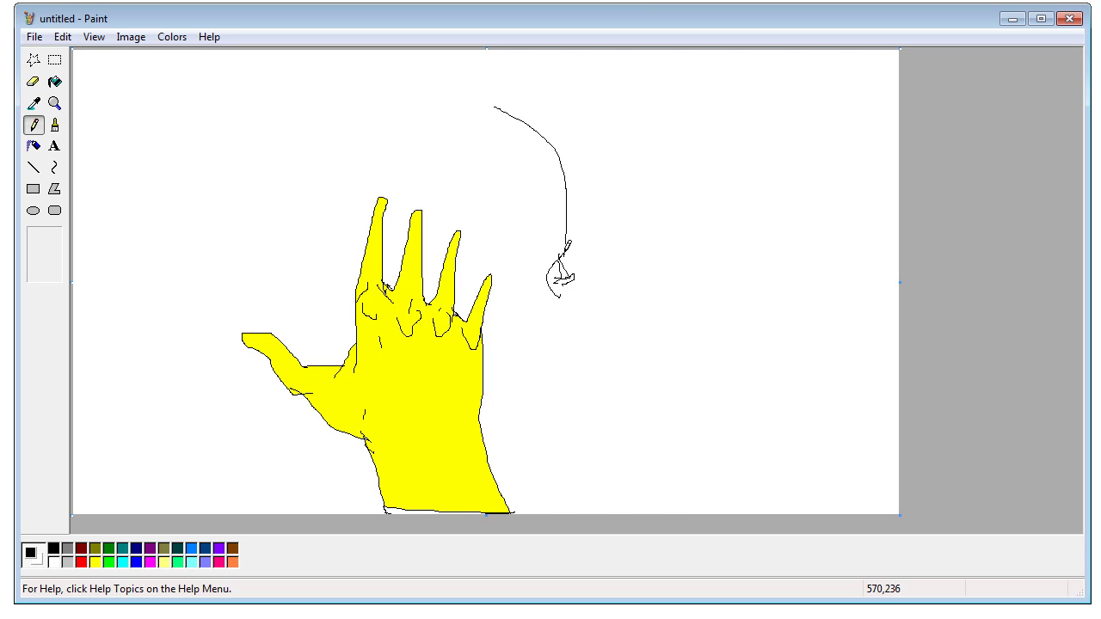
drag(572, 274, 587, 301)
Step: Erase the eye and nose strokes below the forehead curve
click(32, 81)
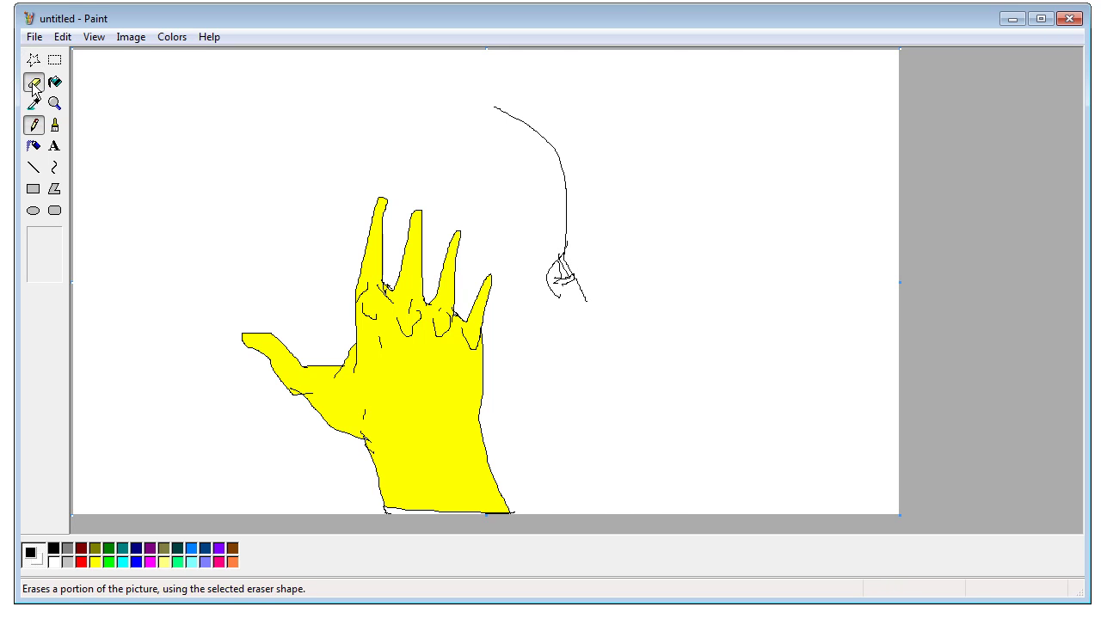
mouse_move(555, 278)
mouse_down()
mouse_move(576, 312)
mouse_move(613, 320)
mouse_up()
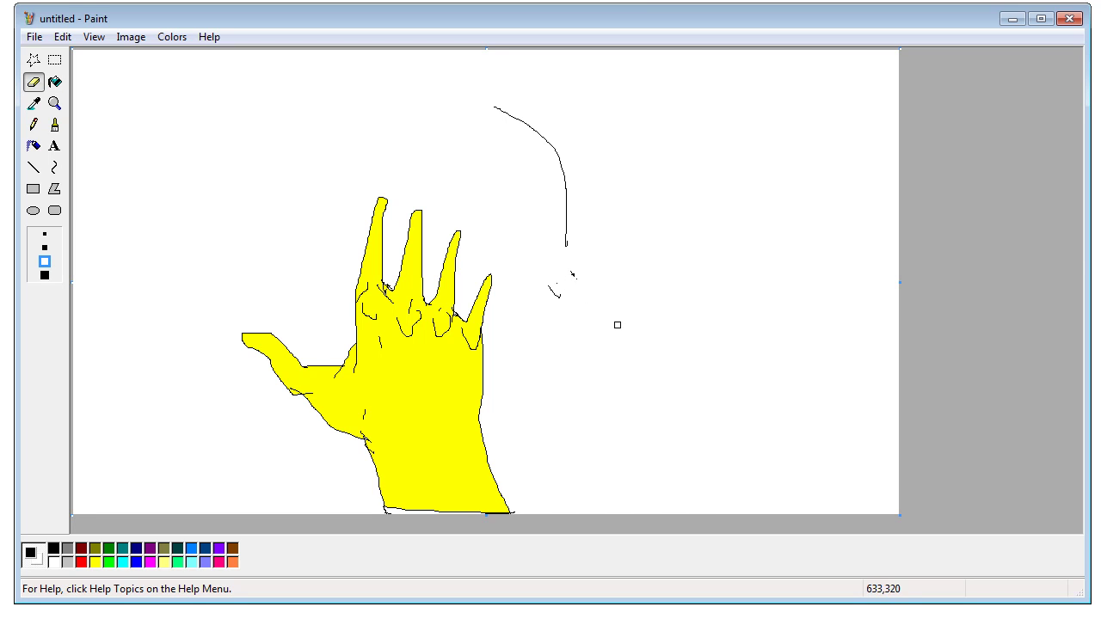
mouse_move(574, 277)
mouse_down()
mouse_move(532, 268)
mouse_move(566, 287)
mouse_up()
Step: Redraw the profile's brow, eye and nose with the Pencil, and add the lips and chin
click(34, 125)
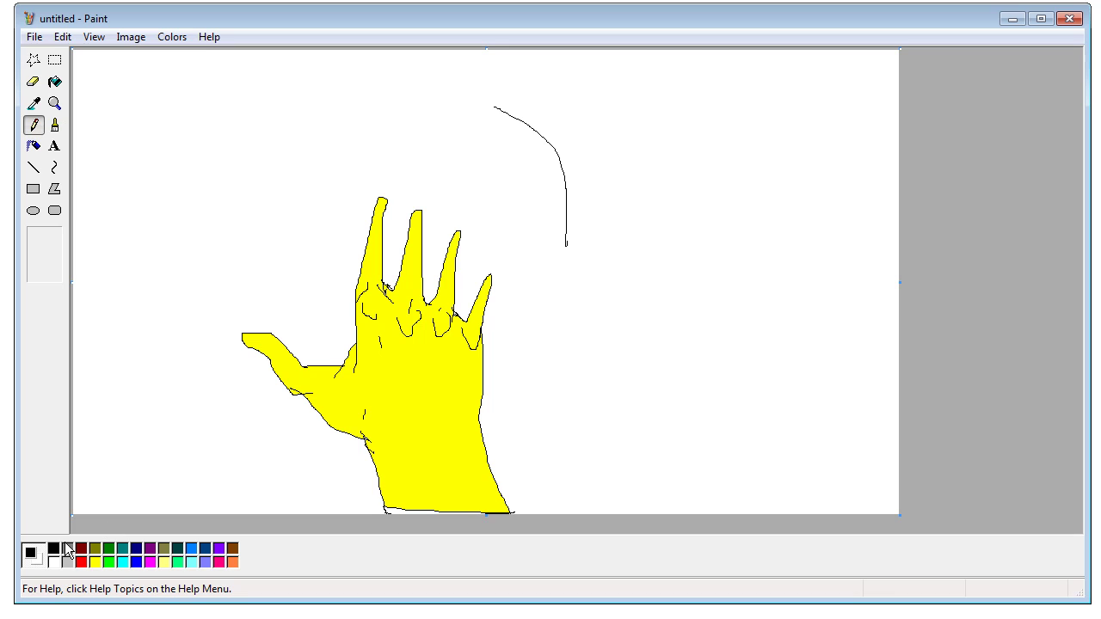
mouse_move(566, 247)
mouse_down()
mouse_move(555, 267)
mouse_move(590, 302)
mouse_move(570, 322)
mouse_move(588, 299)
mouse_up()
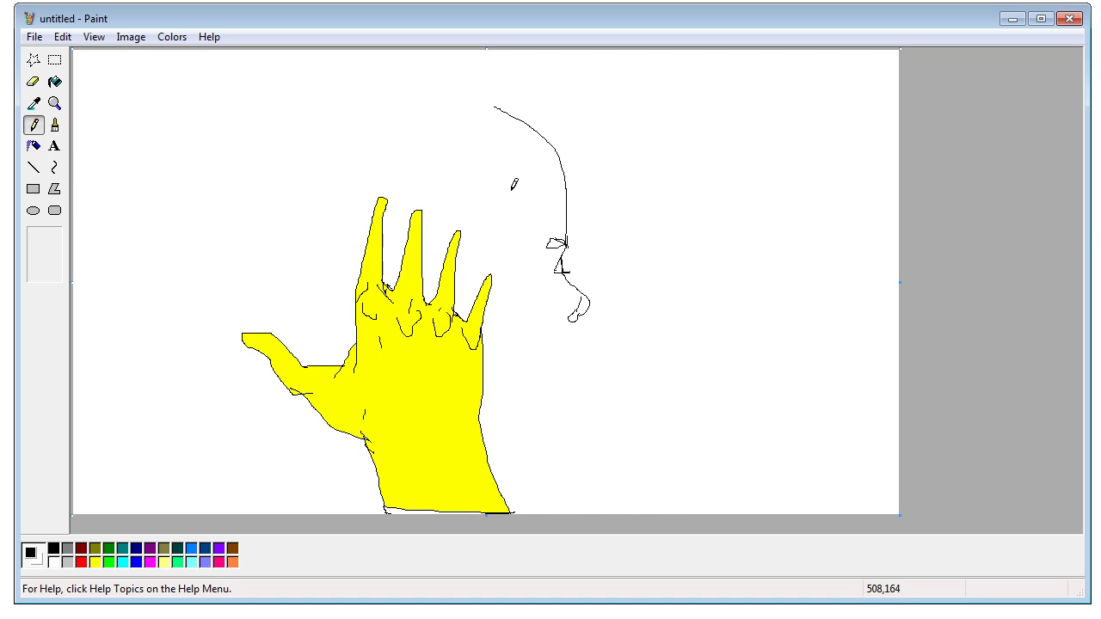
mouse_move(586, 319)
mouse_down()
mouse_move(583, 336)
mouse_move(557, 353)
mouse_move(585, 349)
mouse_move(578, 358)
mouse_up()
mouse_move(516, 409)
mouse_down()
mouse_move(574, 406)
mouse_move(576, 347)
mouse_up()
Step: Outline the top and back of the head down to the hand, and add the jaw and mouth lines
mouse_move(492, 107)
mouse_down()
mouse_move(366, 95)
mouse_move(323, 110)
mouse_move(289, 170)
mouse_move(283, 244)
mouse_move(321, 294)
mouse_move(361, 309)
mouse_up()
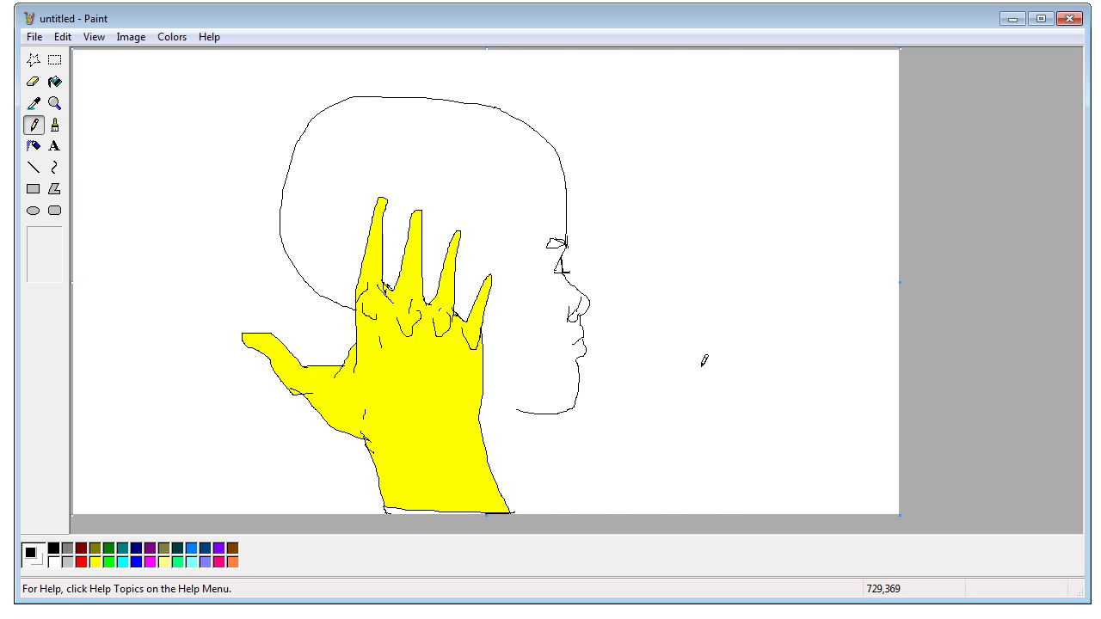
mouse_move(482, 376)
mouse_down()
mouse_move(512, 398)
mouse_move(564, 410)
mouse_up()
drag(579, 352, 558, 372)
Step: Draw spiky hair strands across the head and down its back, with a long strand jutting forward from the forehead
mouse_move(547, 140)
mouse_down()
mouse_move(468, 244)
mouse_move(591, 169)
mouse_move(462, 240)
mouse_move(521, 235)
mouse_move(495, 252)
mouse_up()
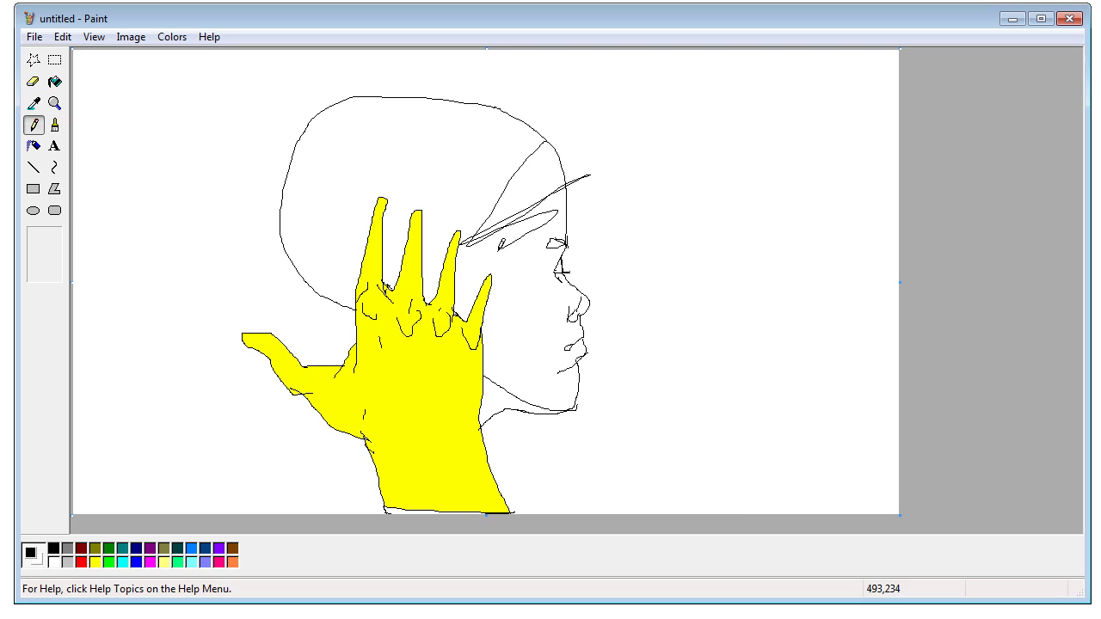
mouse_move(572, 170)
mouse_down()
mouse_move(758, 143)
mouse_move(543, 175)
mouse_up()
mouse_move(483, 114)
mouse_down()
mouse_move(458, 213)
mouse_move(425, 84)
mouse_move(410, 205)
mouse_move(301, 122)
mouse_move(305, 183)
mouse_move(357, 280)
mouse_move(301, 248)
mouse_up()
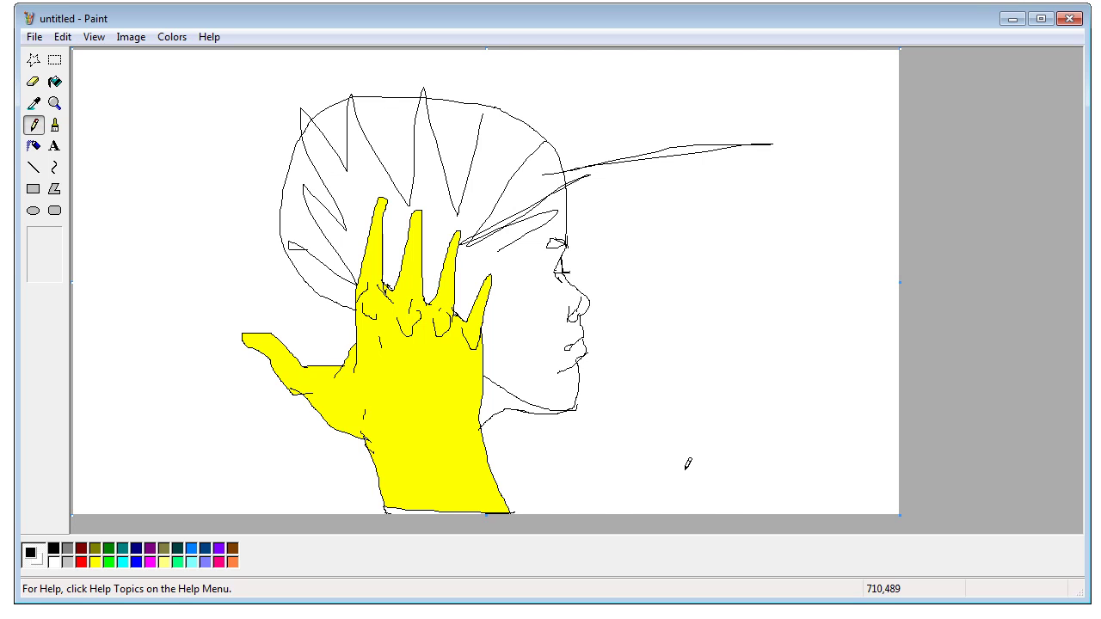
mouse_move(287, 183)
mouse_down()
mouse_move(275, 275)
mouse_move(335, 297)
mouse_move(346, 323)
mouse_up()
drag(554, 333, 547, 345)
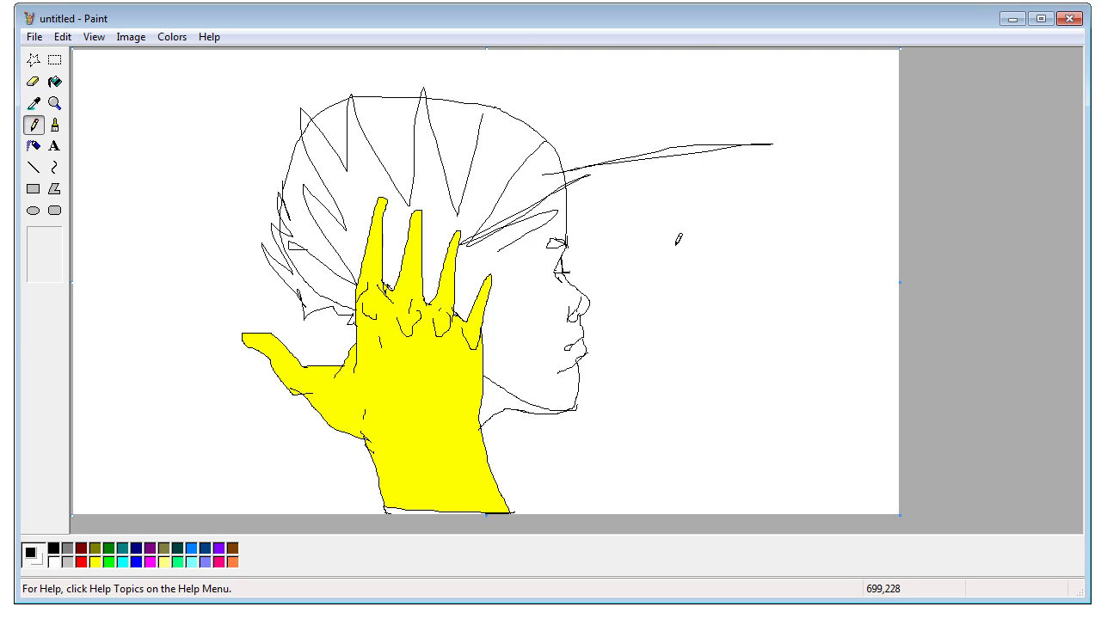
Step: Minimize Paint to switch to the other drawing canvas and erase the two figure sketches there
click(1012, 20)
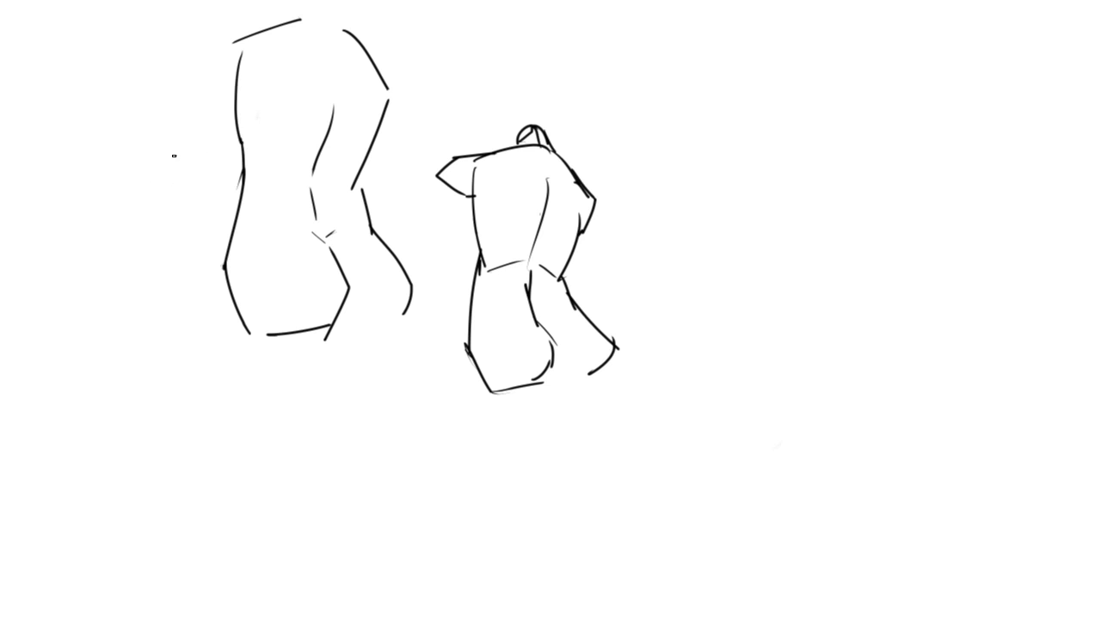
key(e)
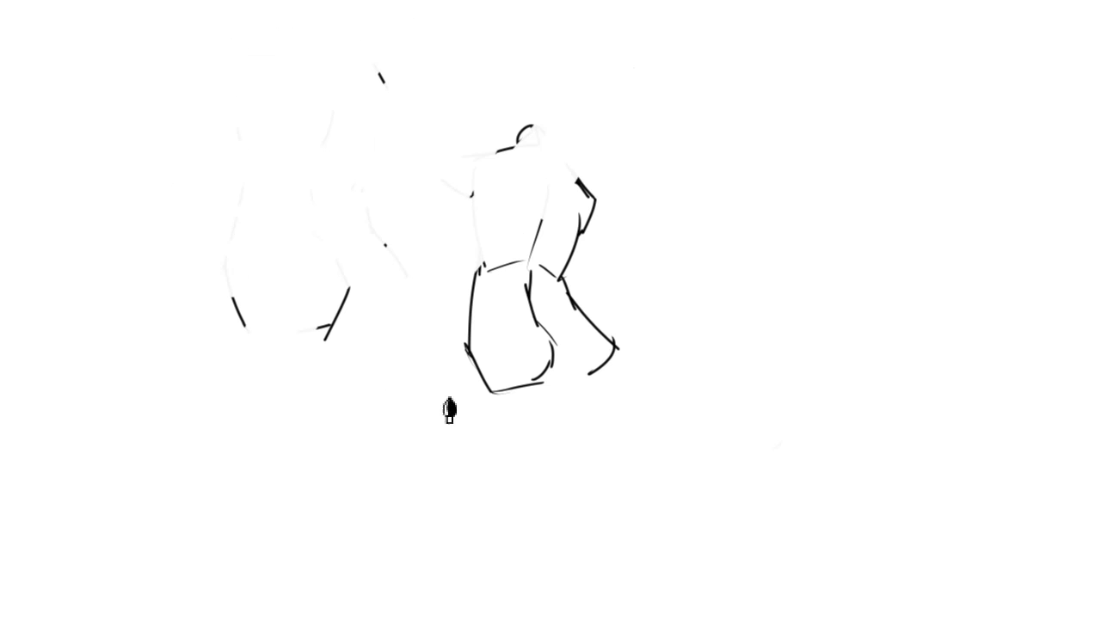